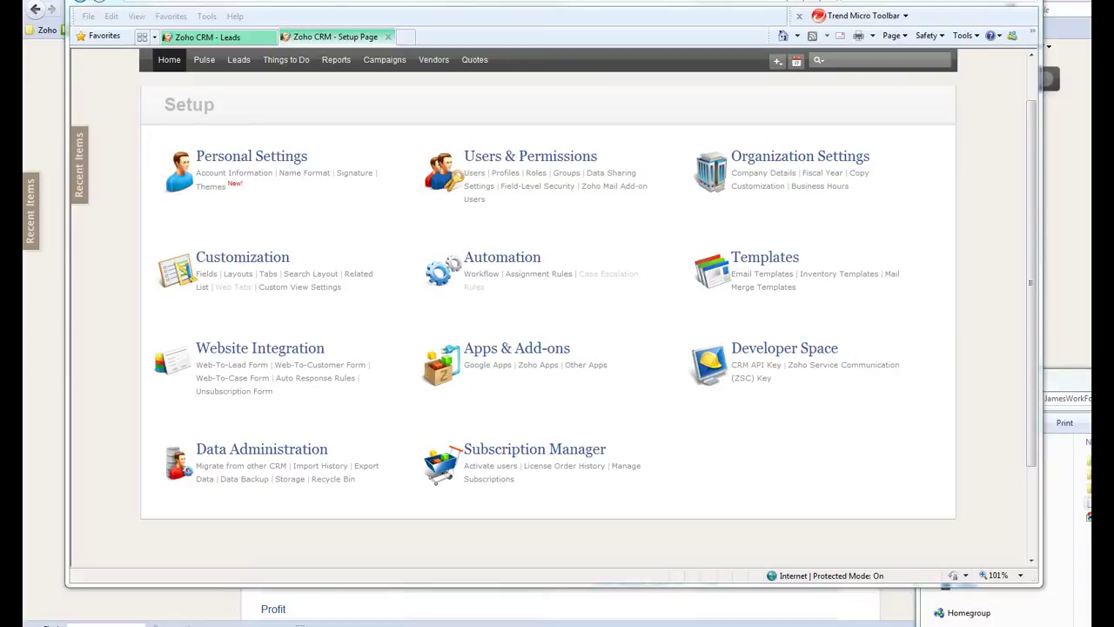
Open the IQ-TEST-RESULTS template from Mail Merge Templates for editing in Zoho Writer.
click(775, 292)
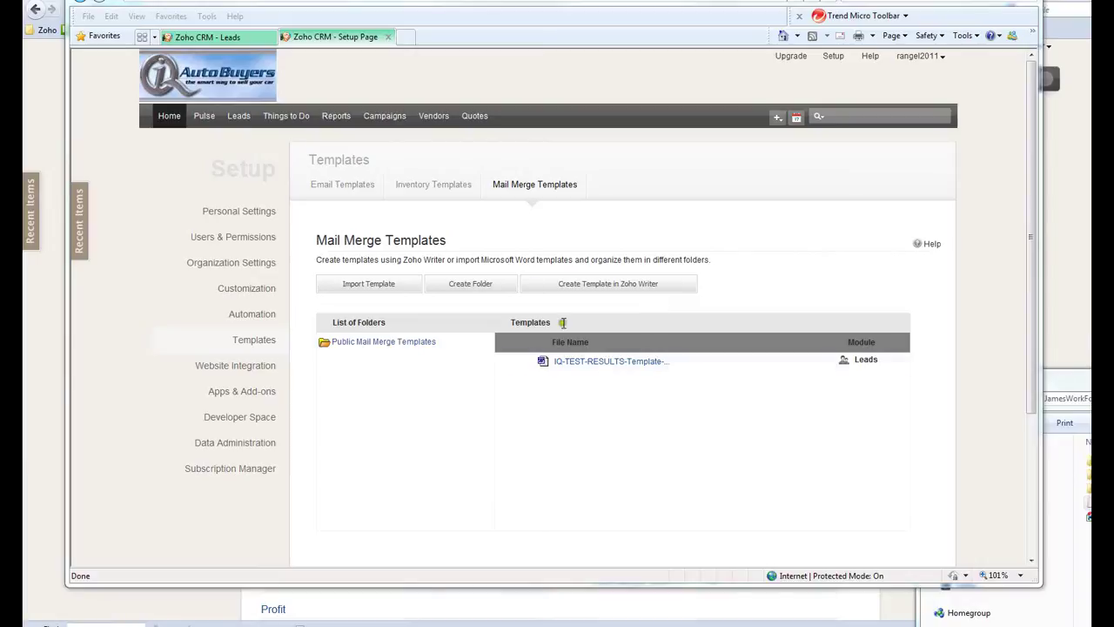
click(595, 364)
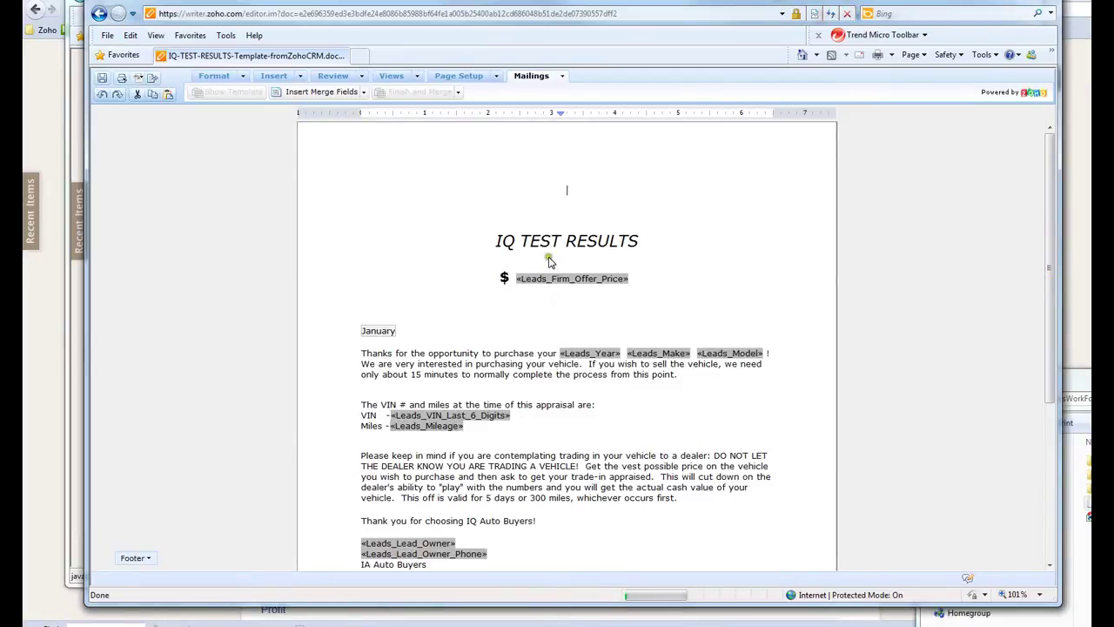
Highlight the Leads_Firm_Offer_Price, Leads_Year, Leads_Make and Leads_Model merge fields to inspect them.
click(520, 278)
drag(519, 279, 627, 278)
click(629, 278)
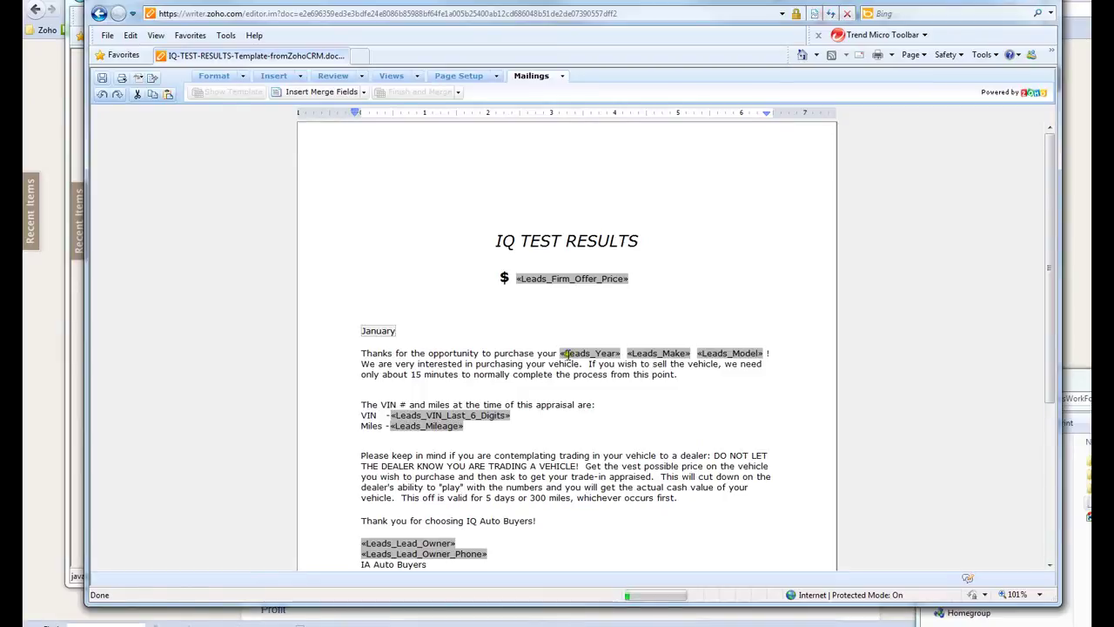
drag(564, 354, 759, 353)
click(620, 353)
click(691, 354)
click(763, 353)
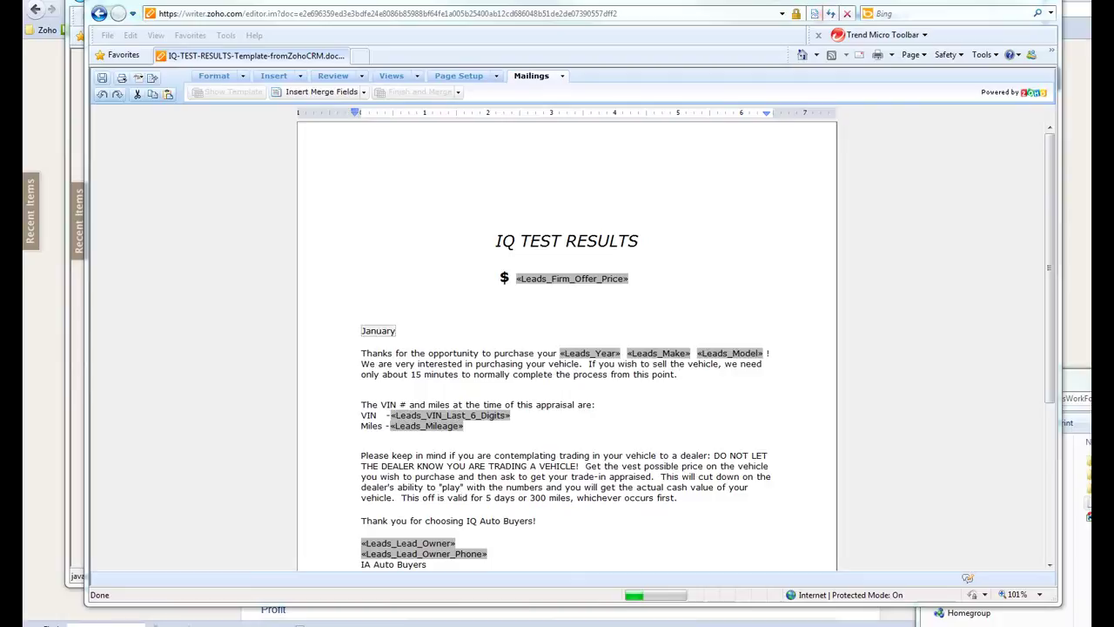
click(574, 352)
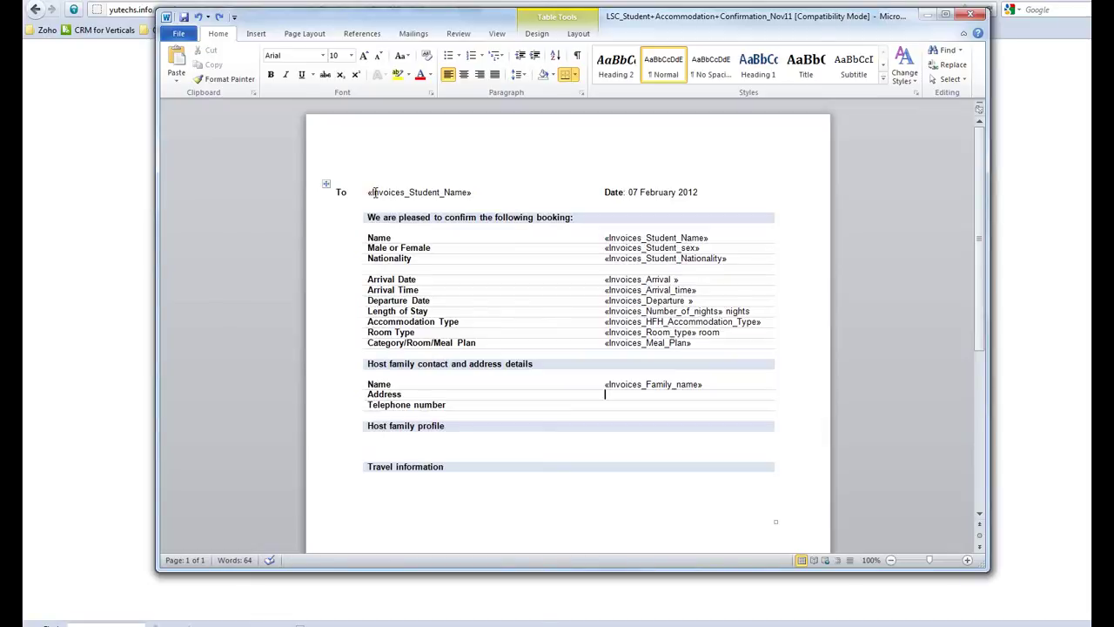
click(611, 238)
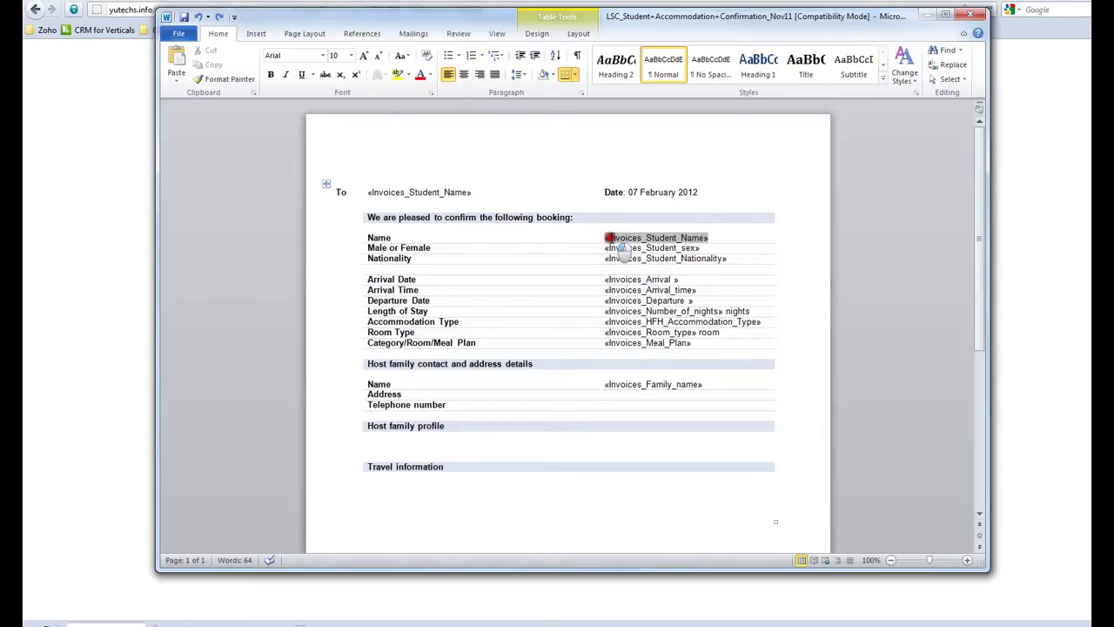
click(671, 248)
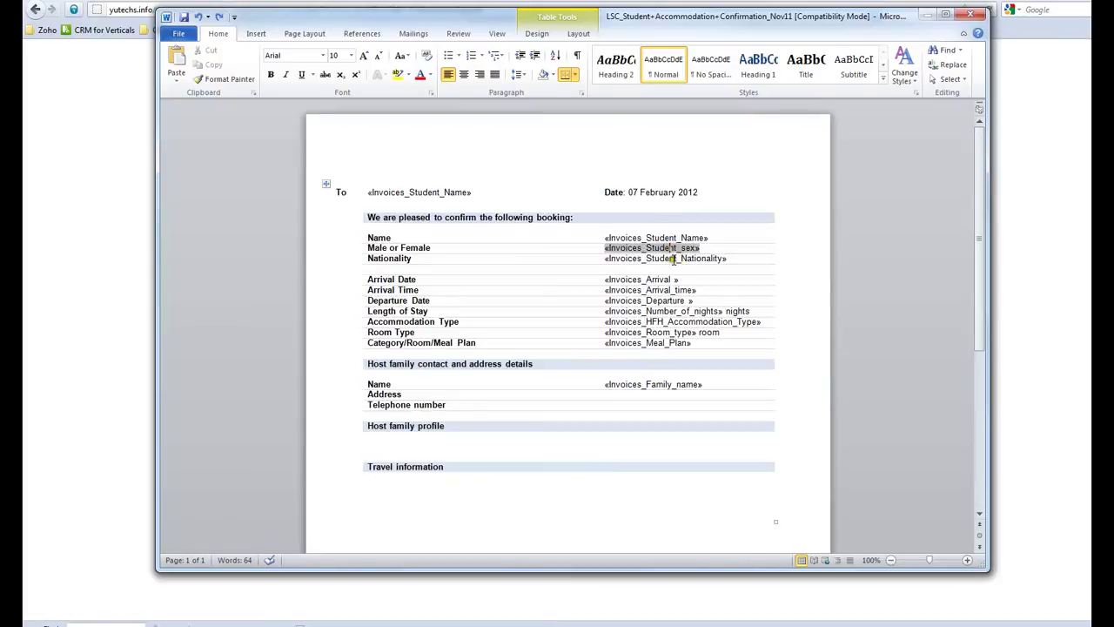
click(672, 258)
click(665, 279)
click(663, 291)
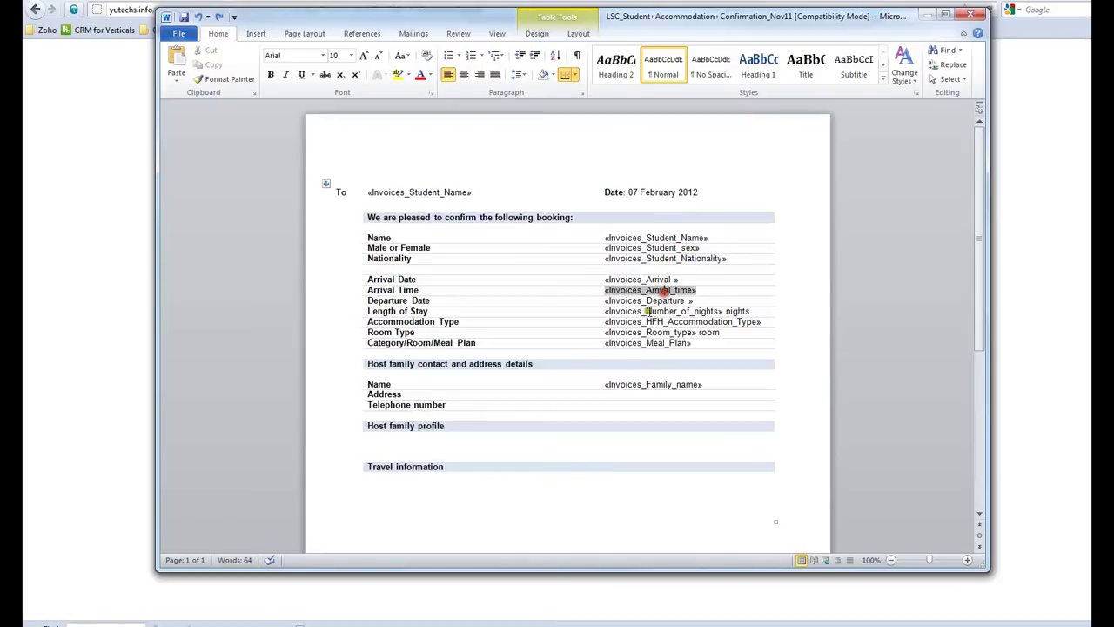
click(607, 310)
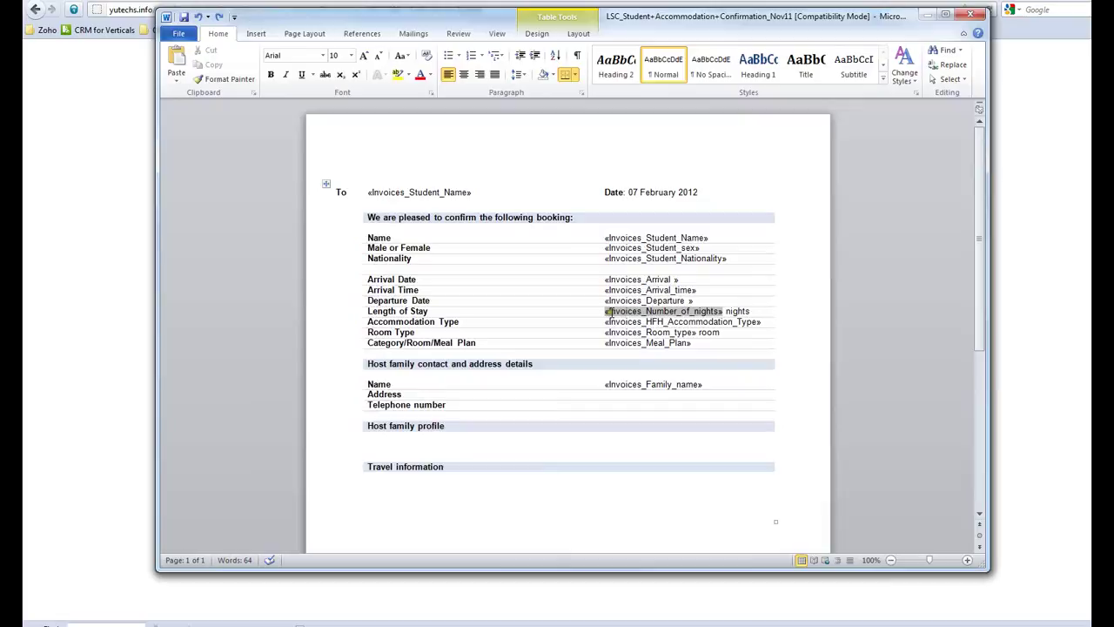
drag(607, 311, 641, 314)
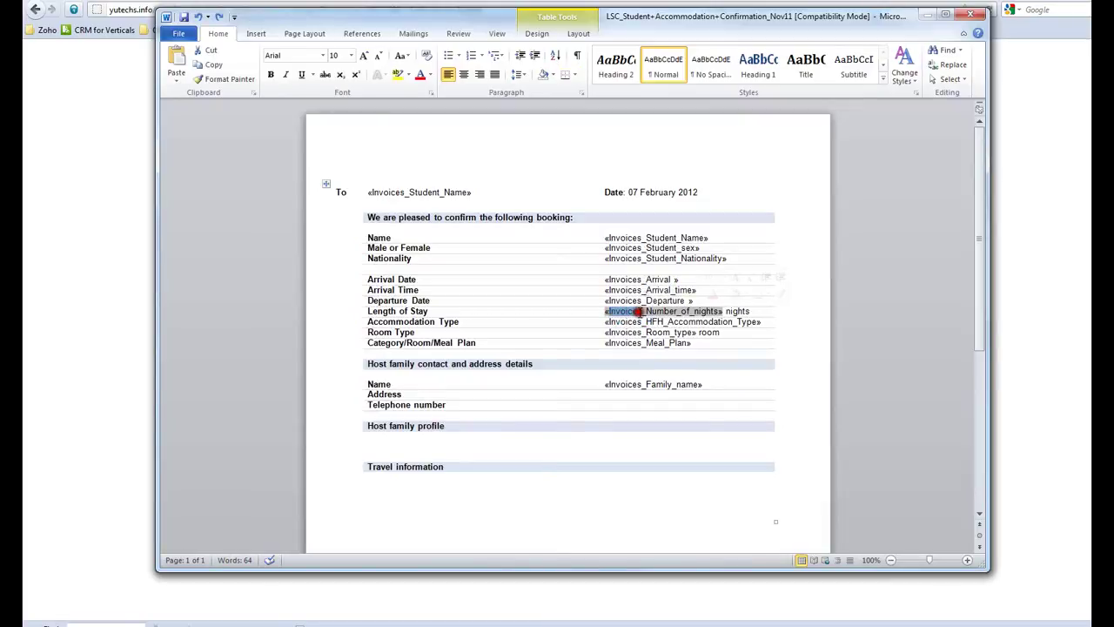
click(642, 321)
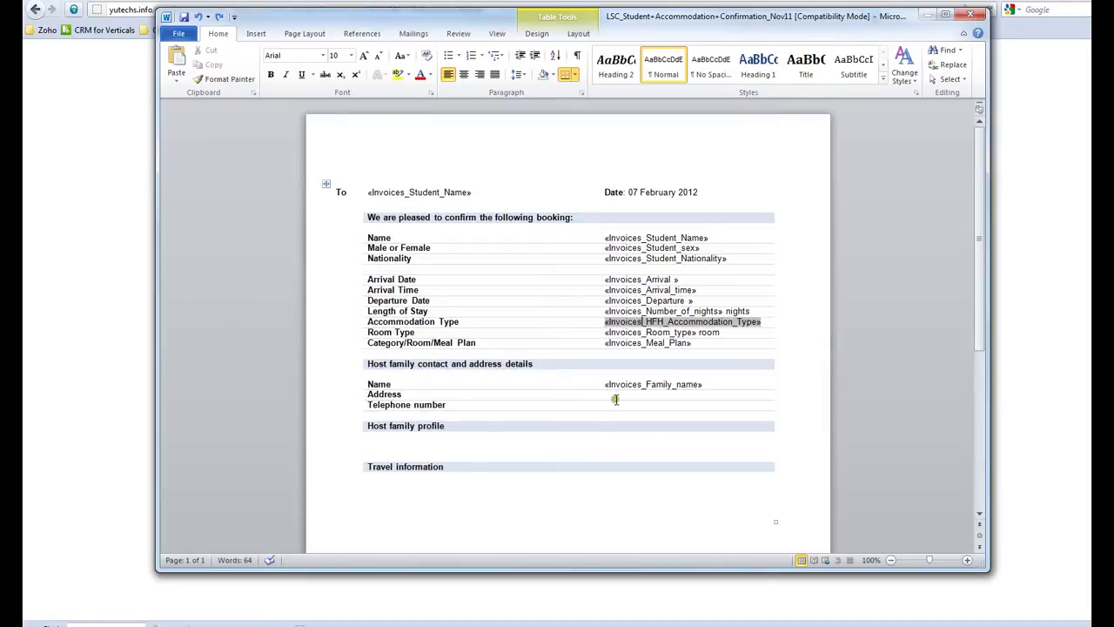
click(627, 343)
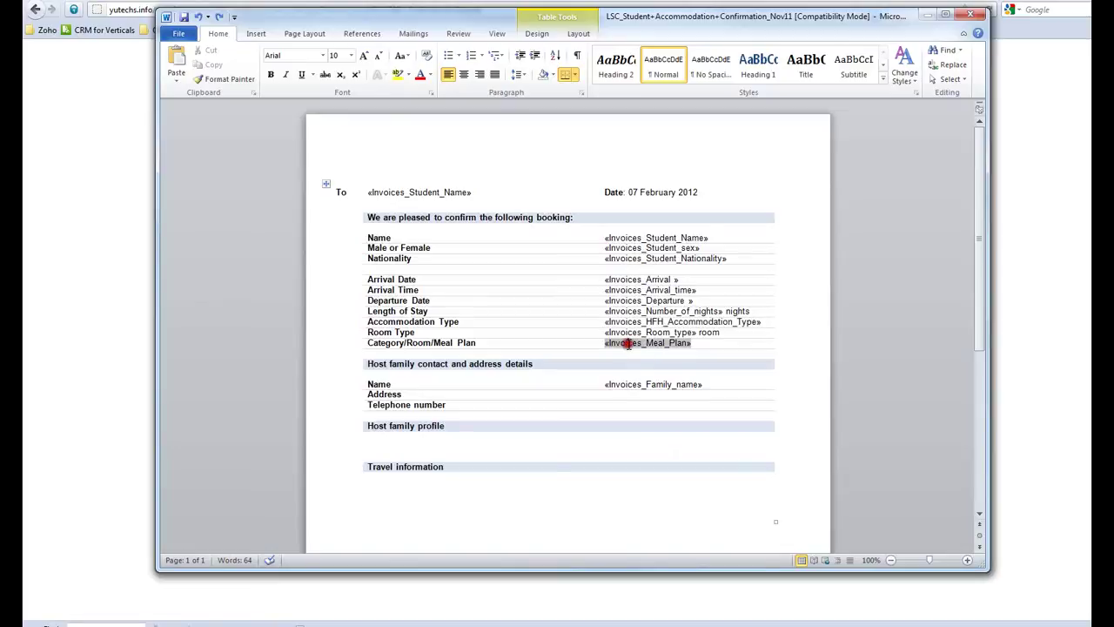
click(606, 396)
double_click(609, 398)
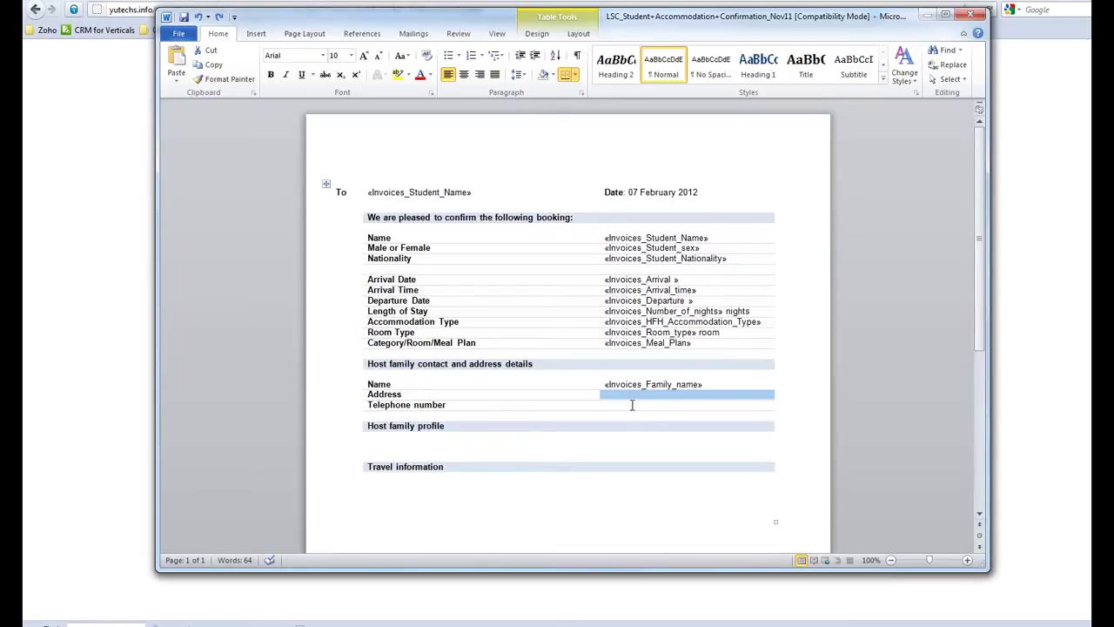
click(632, 405)
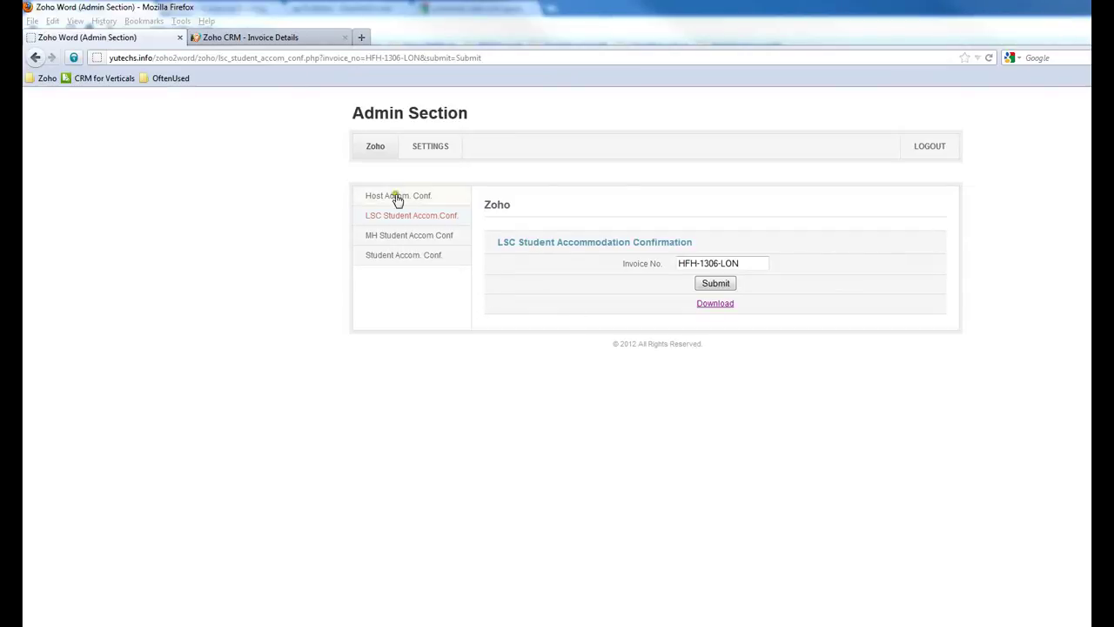
Close the Word document to reveal the Admin Section page.
click(637, 185)
click(747, 178)
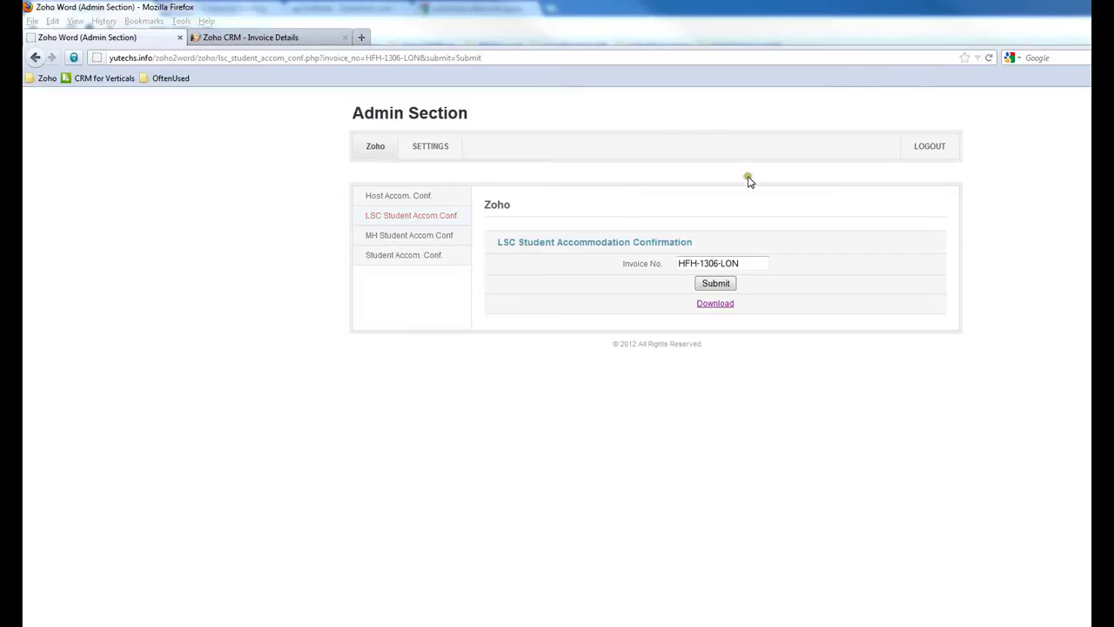
click(455, 339)
click(431, 223)
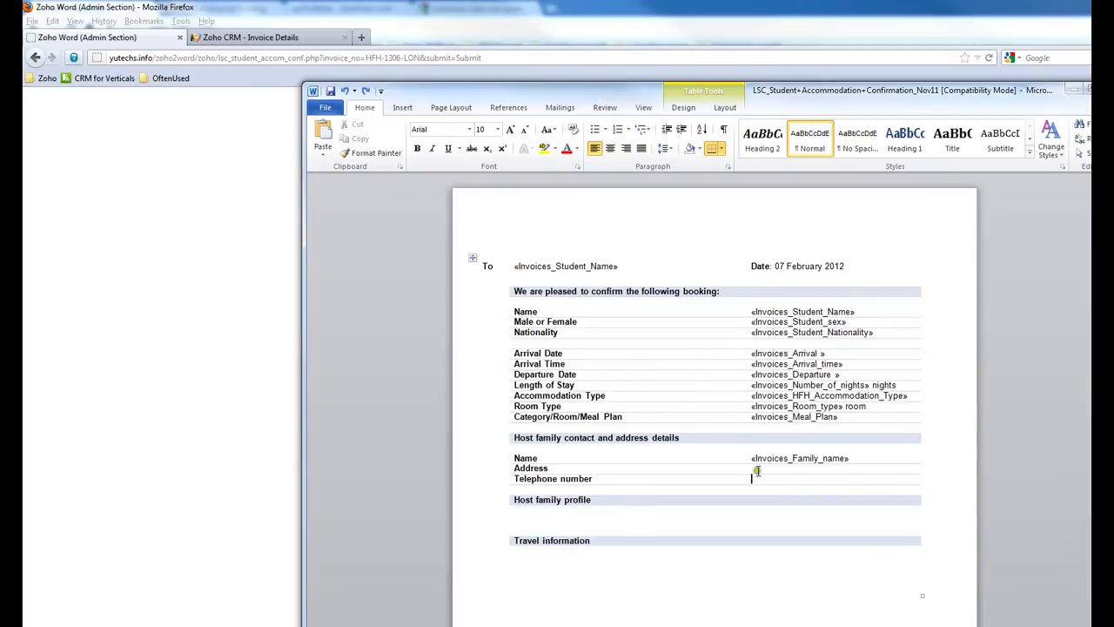
click(753, 478)
key(alt+F4)
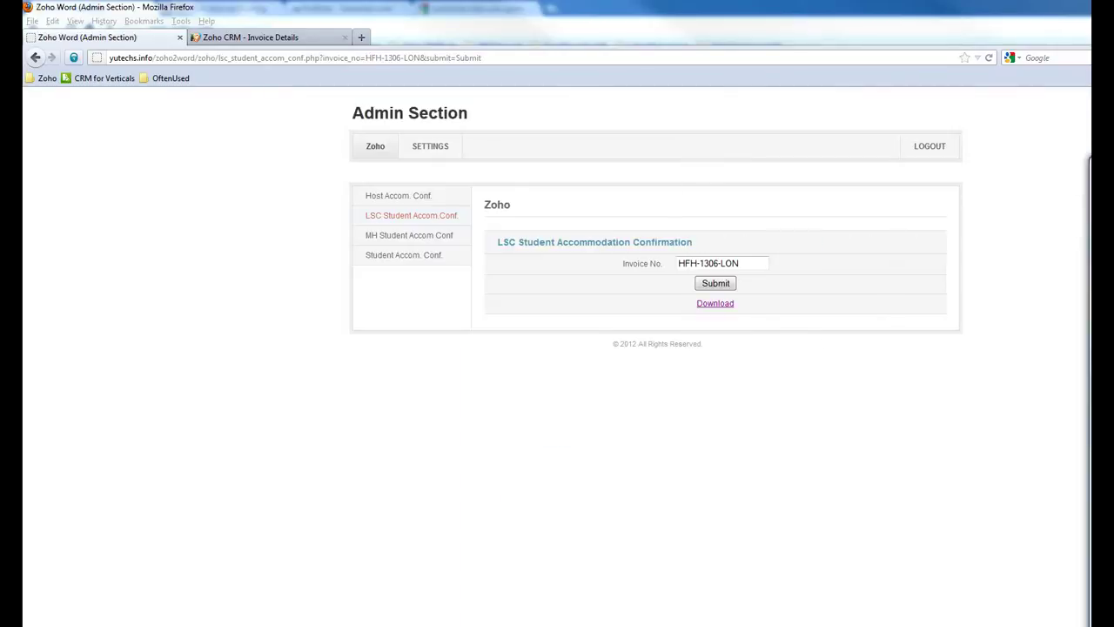
Select the current Invoice No. value and show previously entered invoice numbers.
click(588, 206)
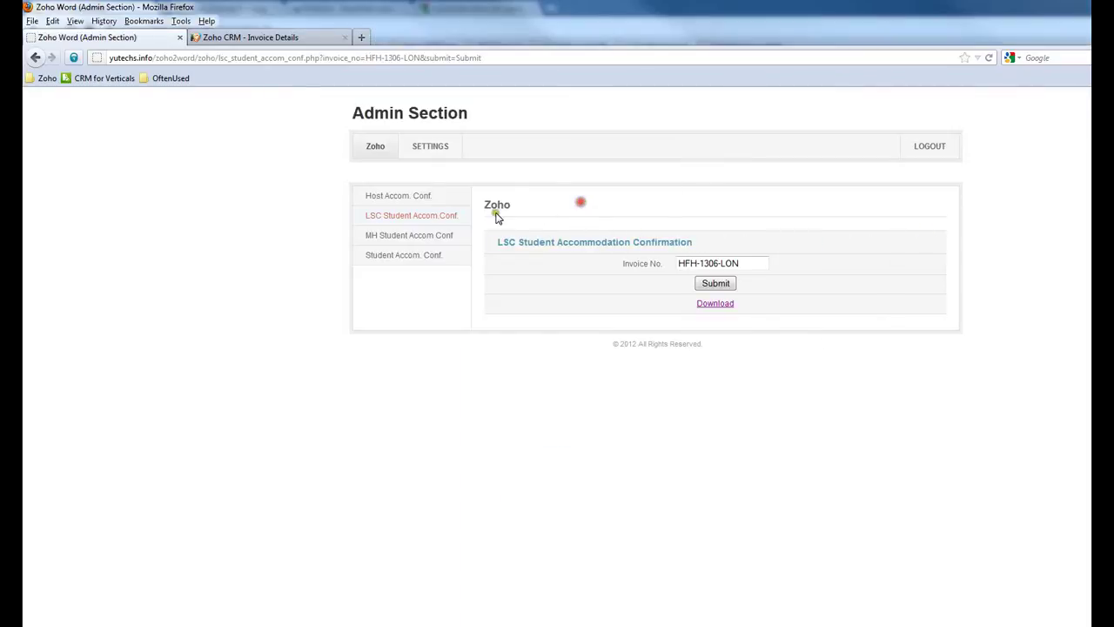
click(746, 264)
drag(746, 263, 617, 265)
key(ctrl+c)
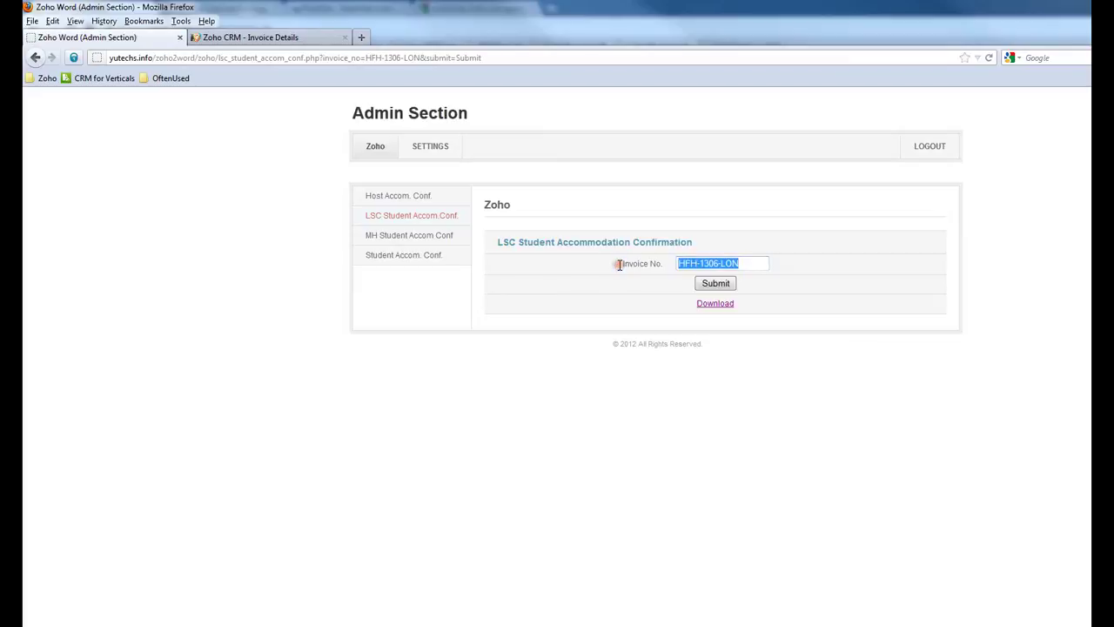
click(711, 263)
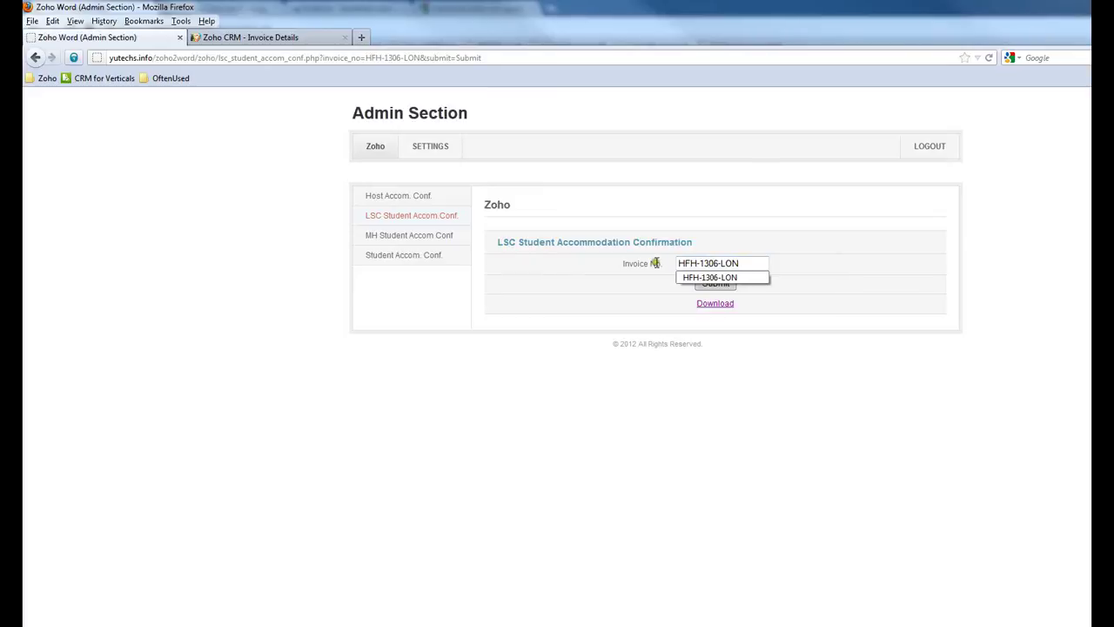
Enter invoice HFH-1306-LON in Invoice No. and submit the LSC confirmation form.
click(389, 220)
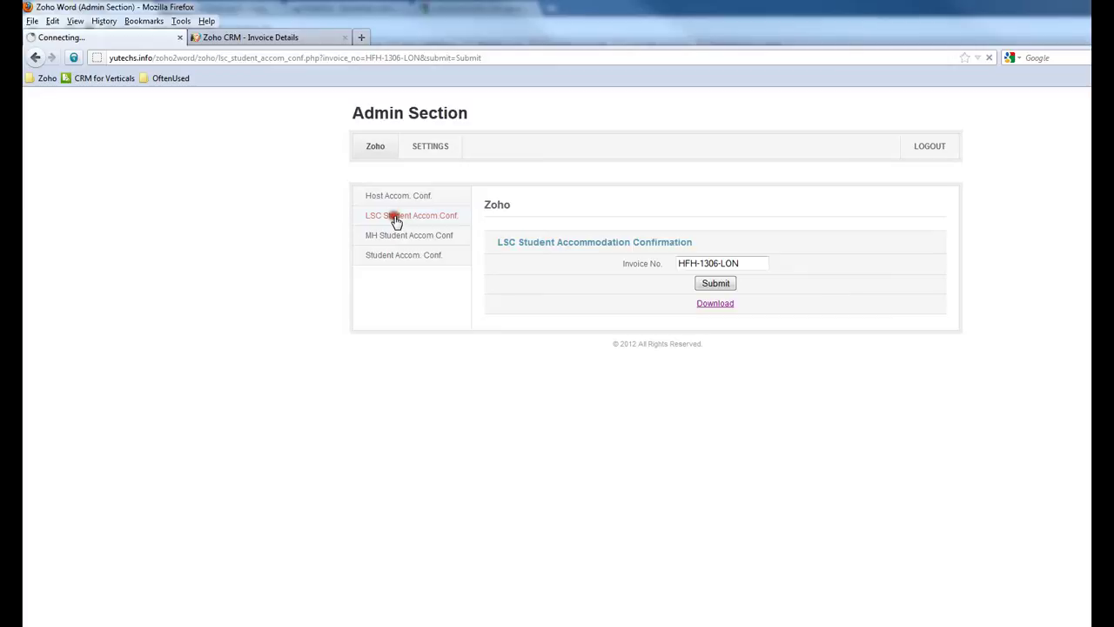
click(736, 264)
key(ctrl+v)
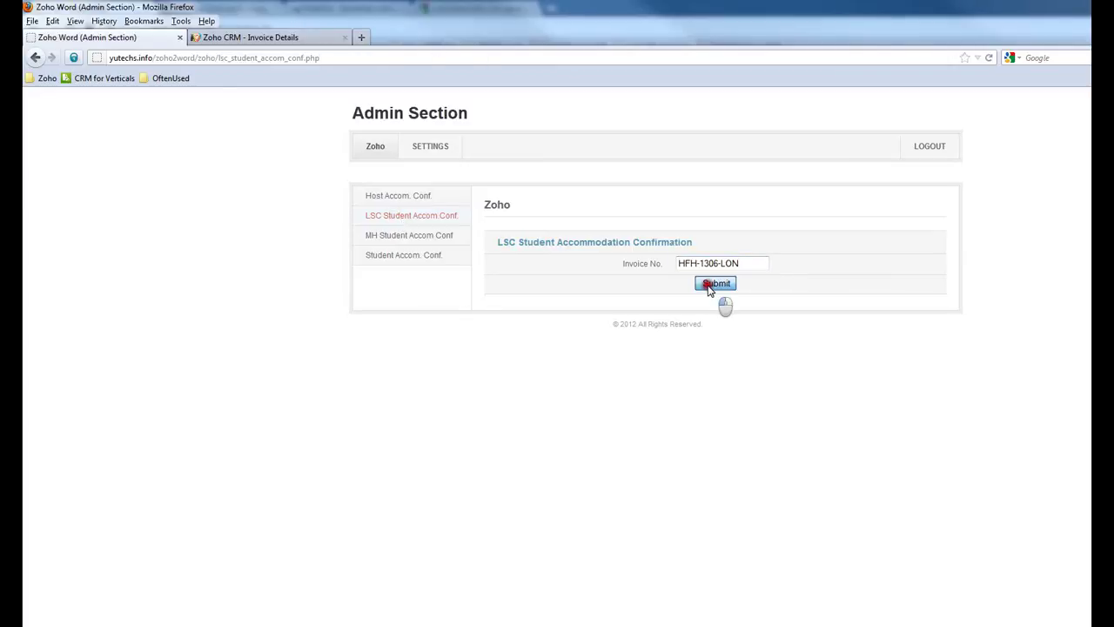
click(714, 285)
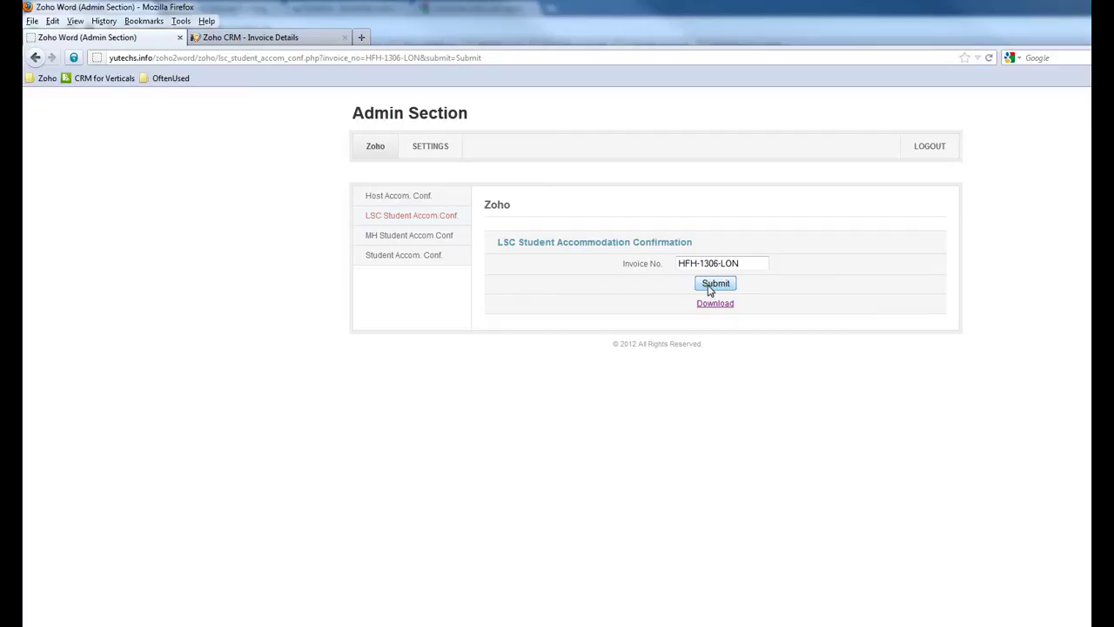
click(710, 286)
click(754, 255)
click(837, 228)
click(649, 267)
double_click(706, 265)
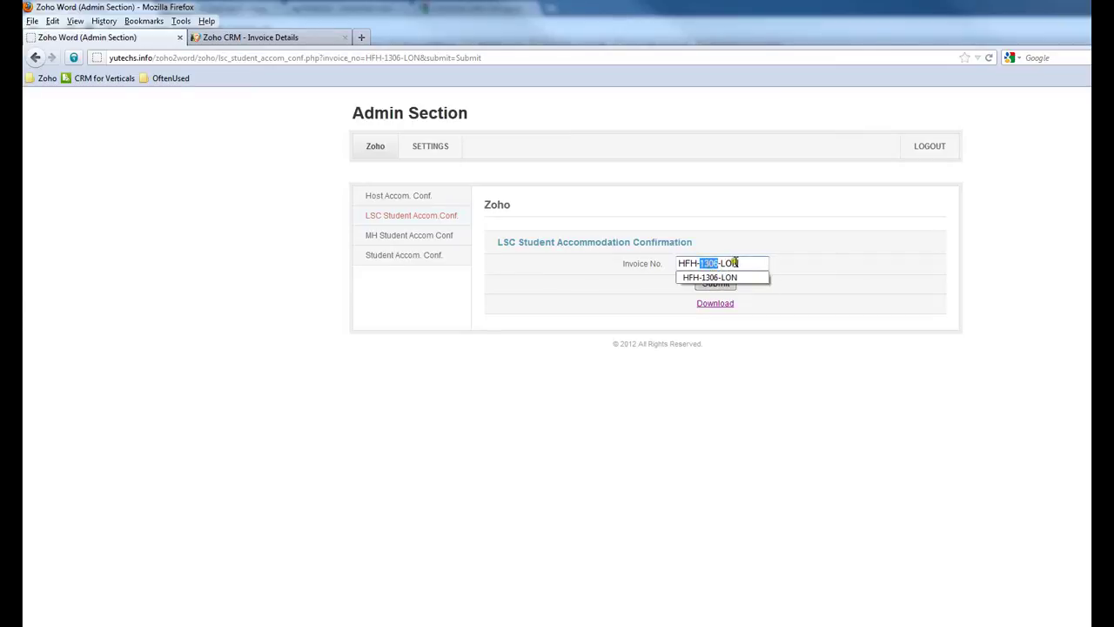
click(740, 250)
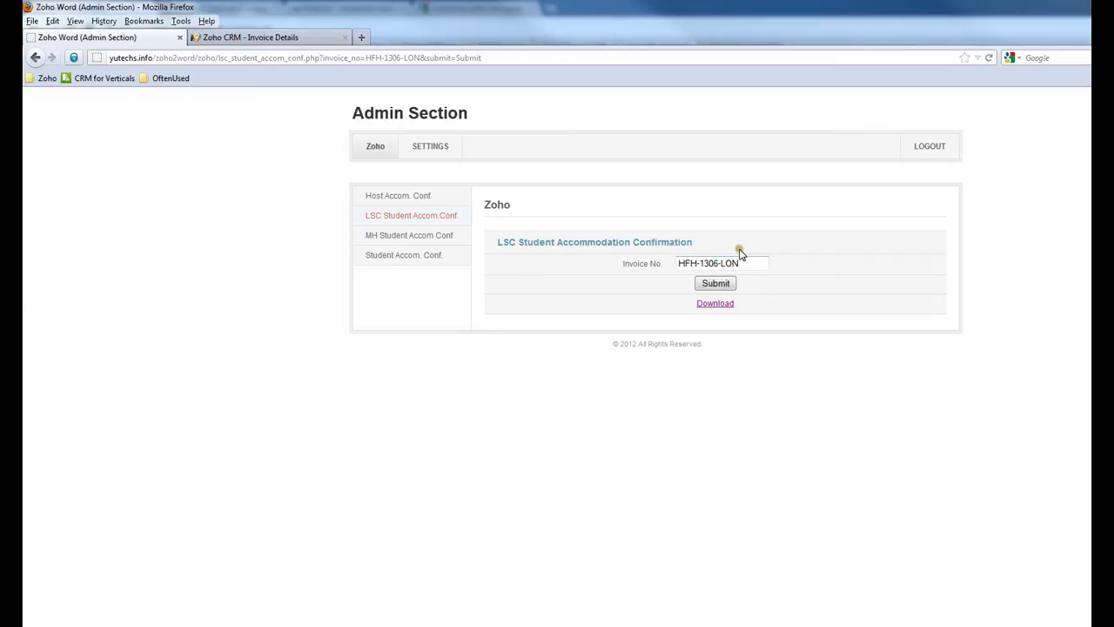
click(702, 280)
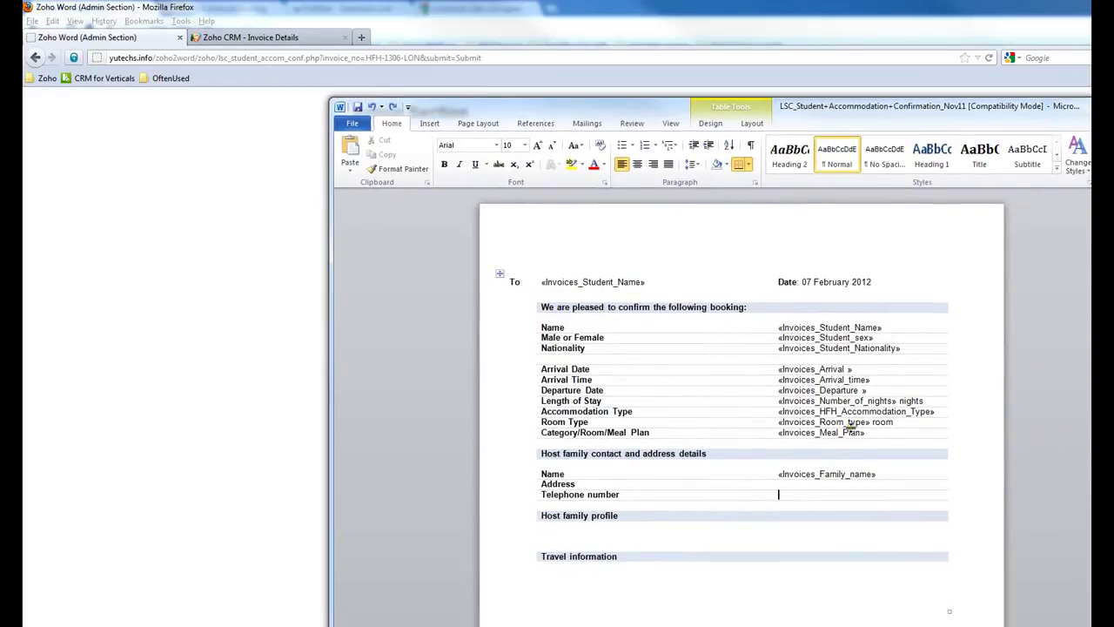
Check the Address field in the Word template, then return to the admin page.
drag(786, 110, 778, 136)
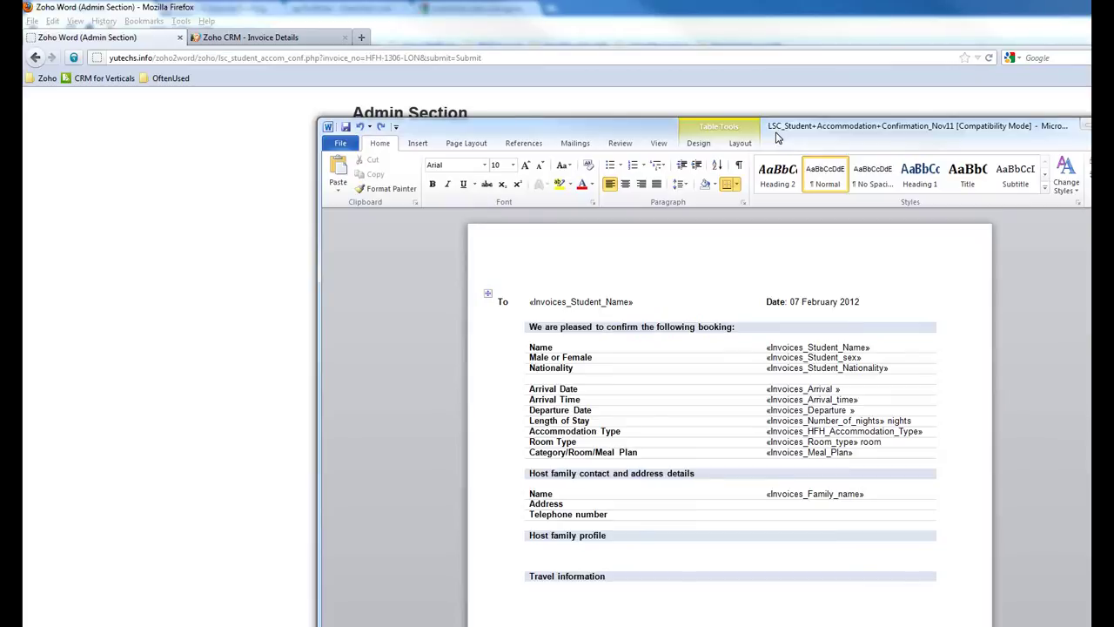
drag(777, 136, 774, 129)
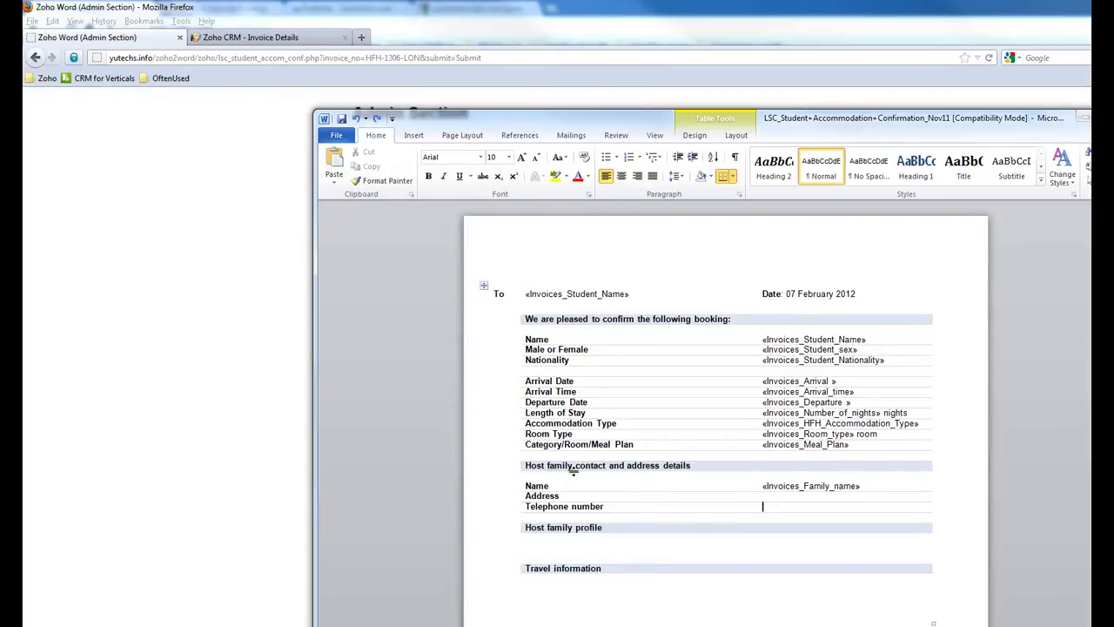
drag(537, 495, 561, 496)
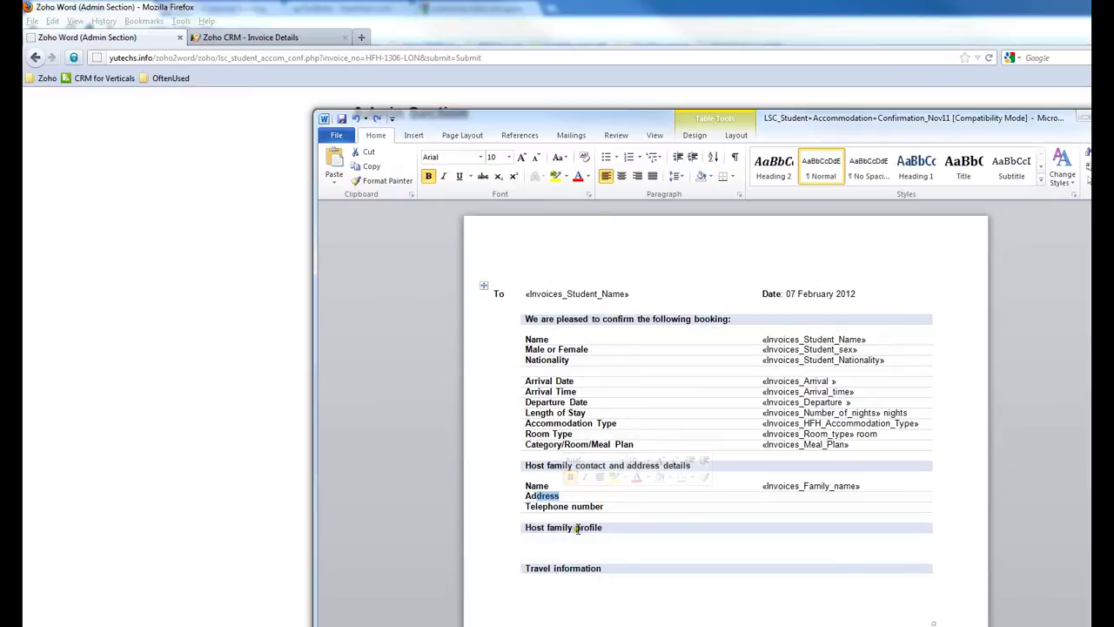
key(alt+Tab)
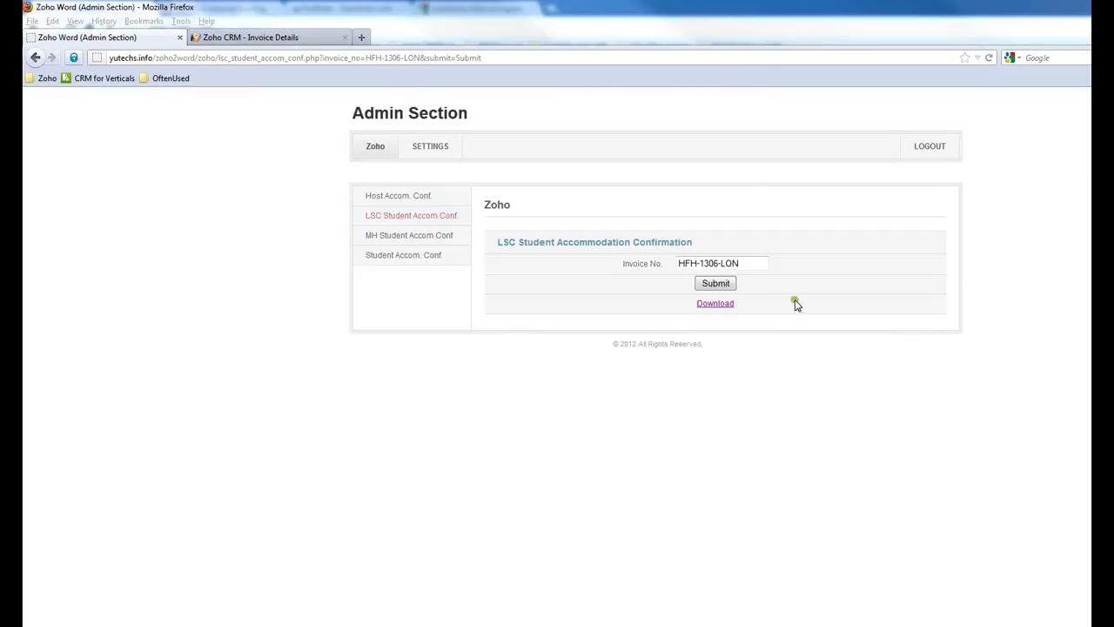
Download the generated confirmation and open it with Microsoft Word, moving it into view.
click(712, 304)
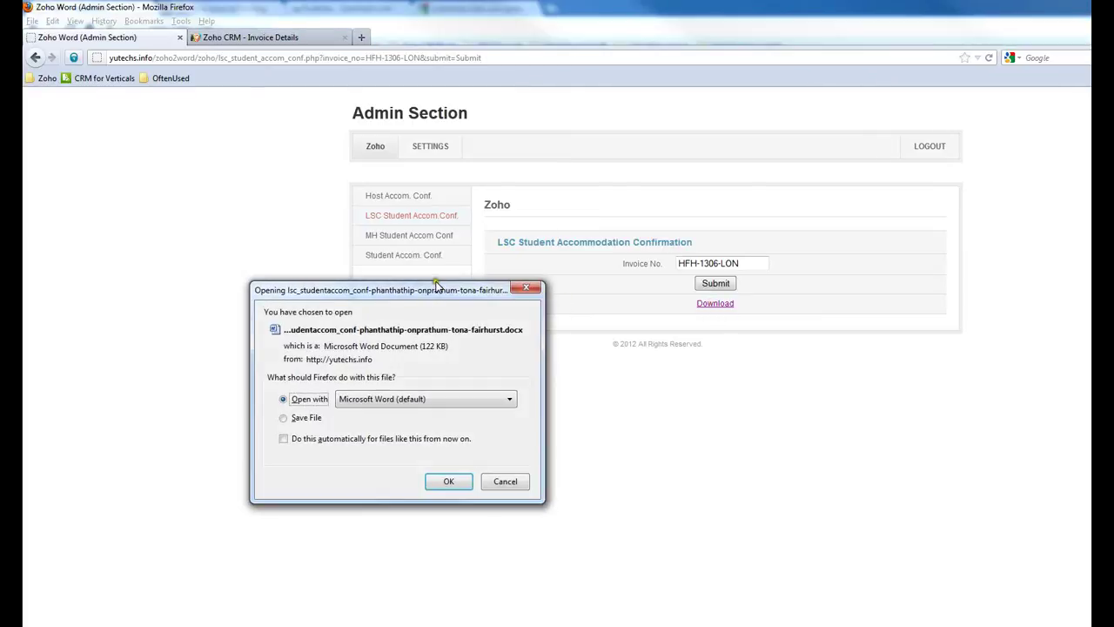
drag(438, 285, 595, 228)
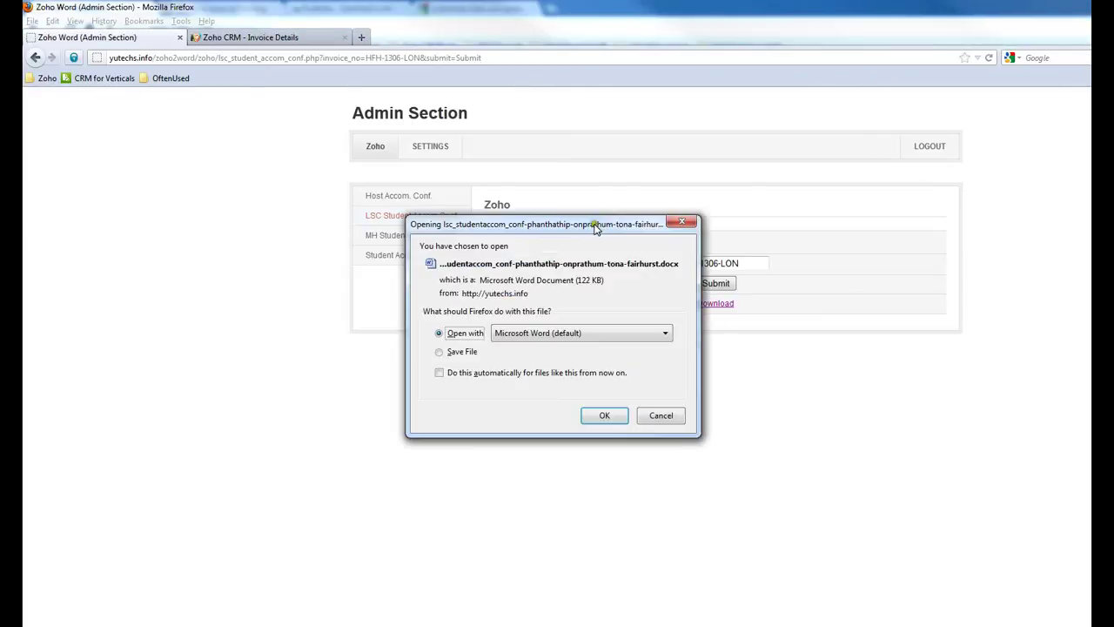
click(600, 417)
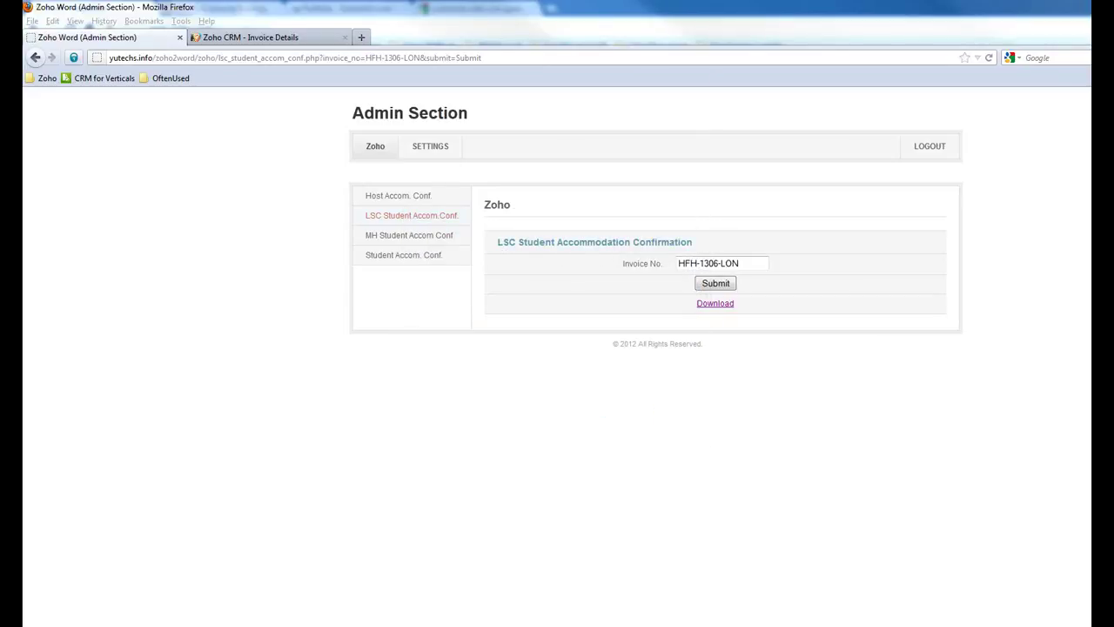
drag(1013, 50, 489, 46)
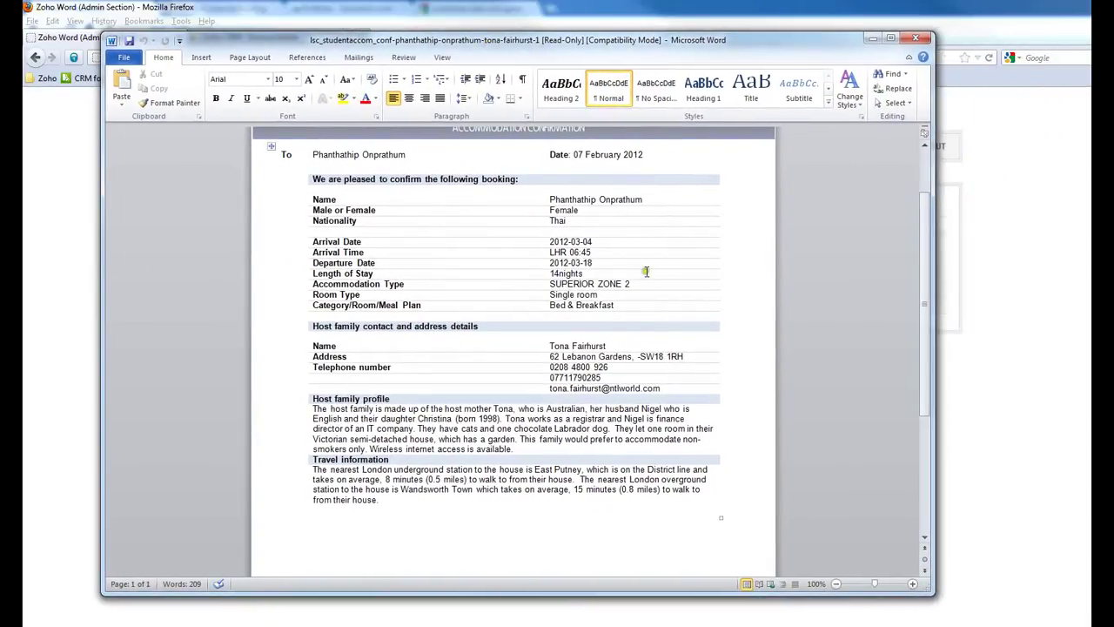
Compare the filled host family address, phone and e-mail against the template's Address field.
click(546, 359)
drag(549, 360, 554, 392)
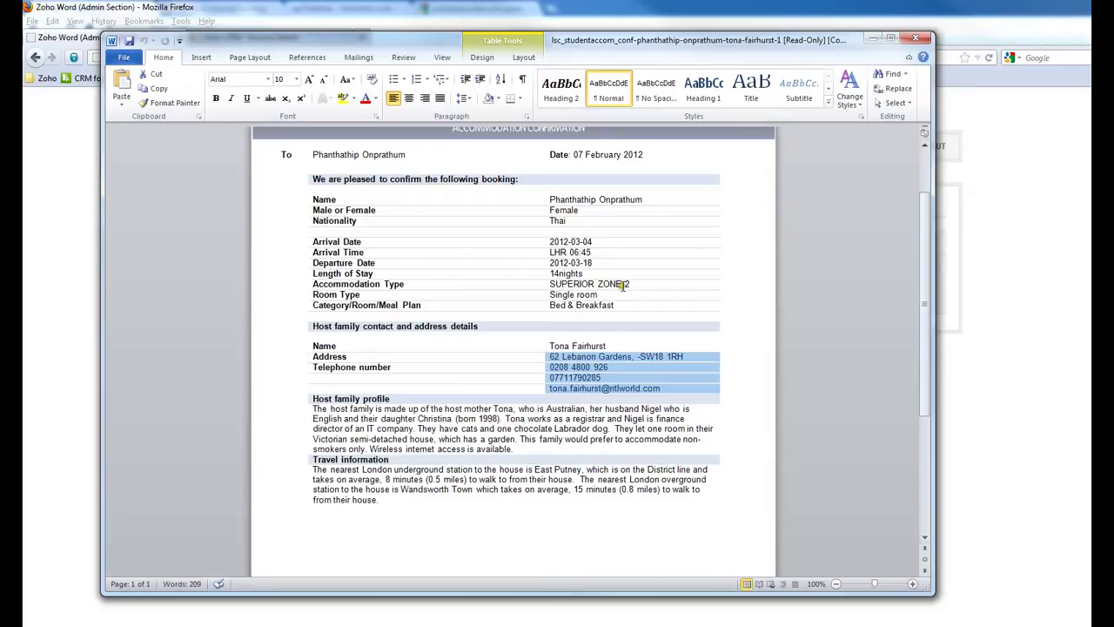
key(alt+Tab)
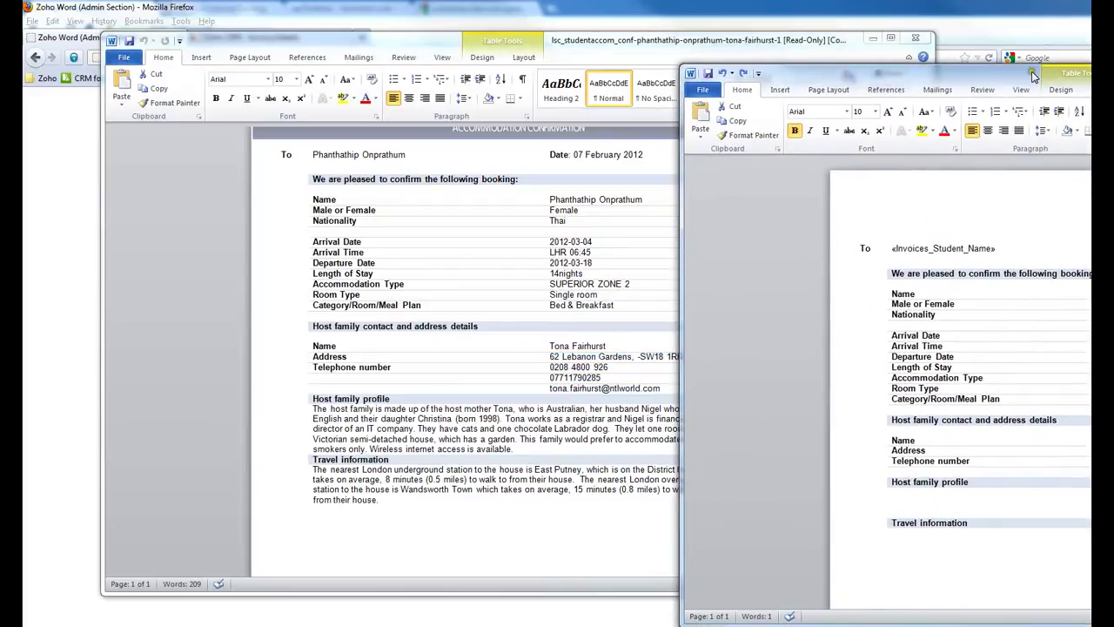
drag(605, 49, 403, 50)
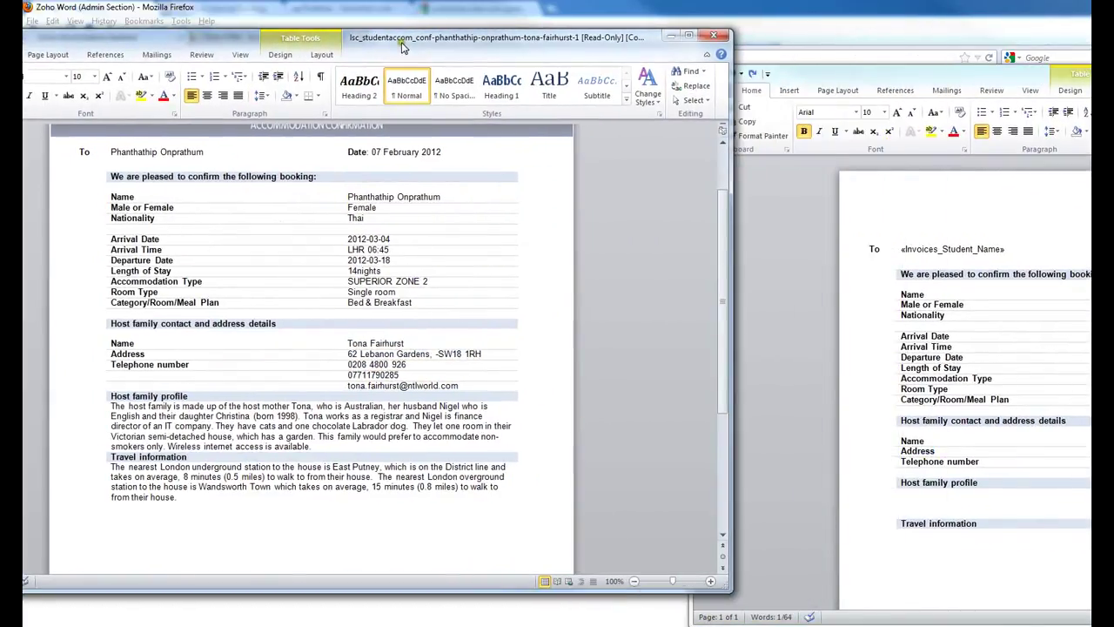
drag(973, 85, 795, 61)
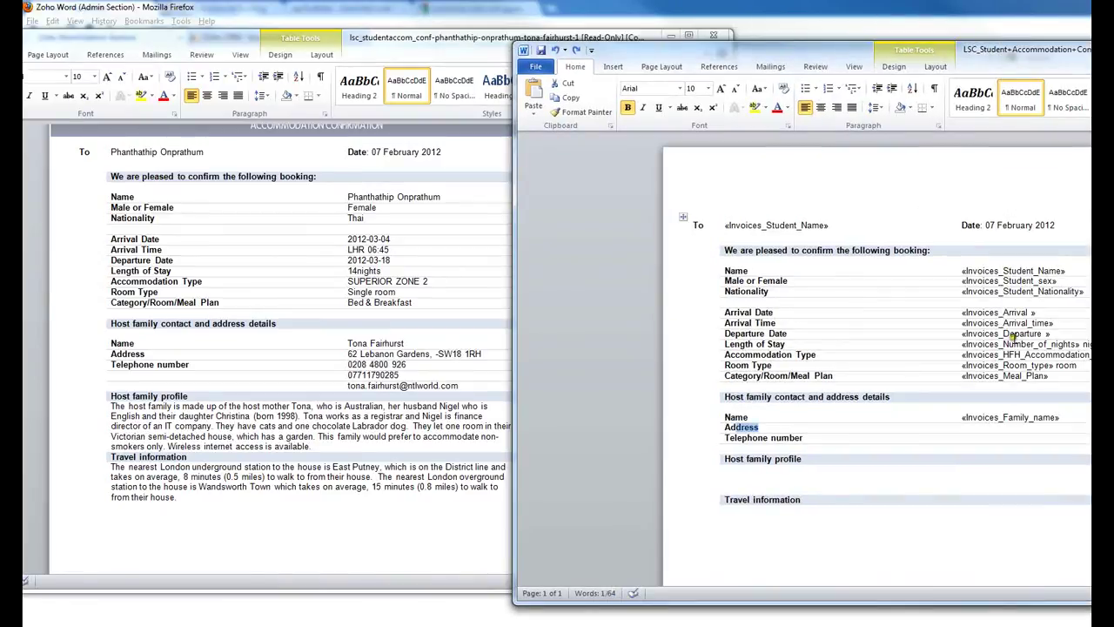
click(968, 428)
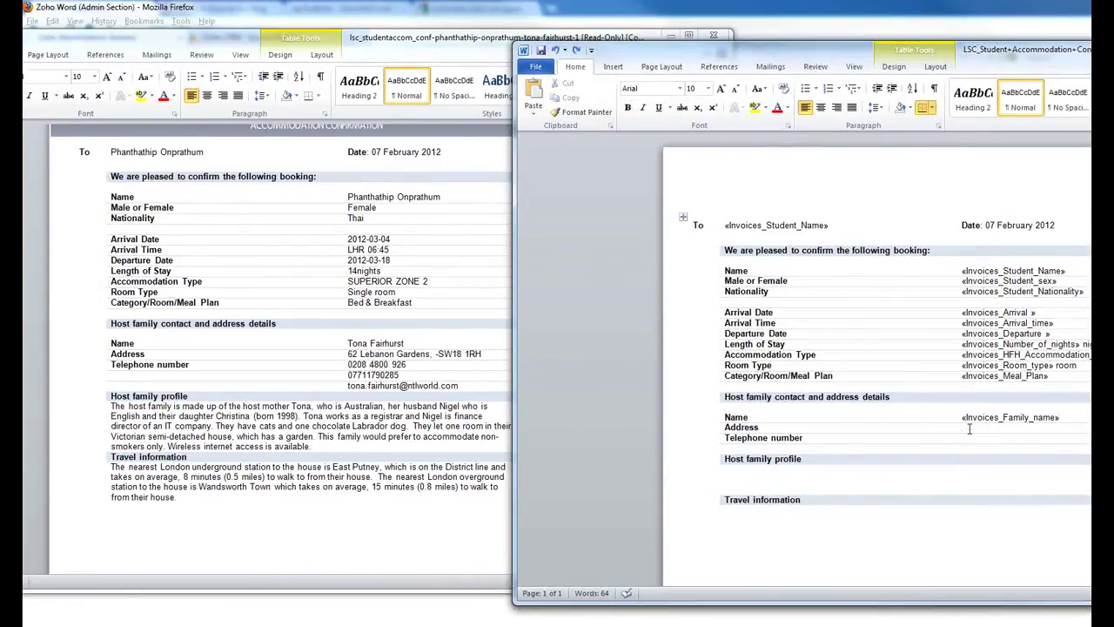
drag(755, 54, 1113, 88)
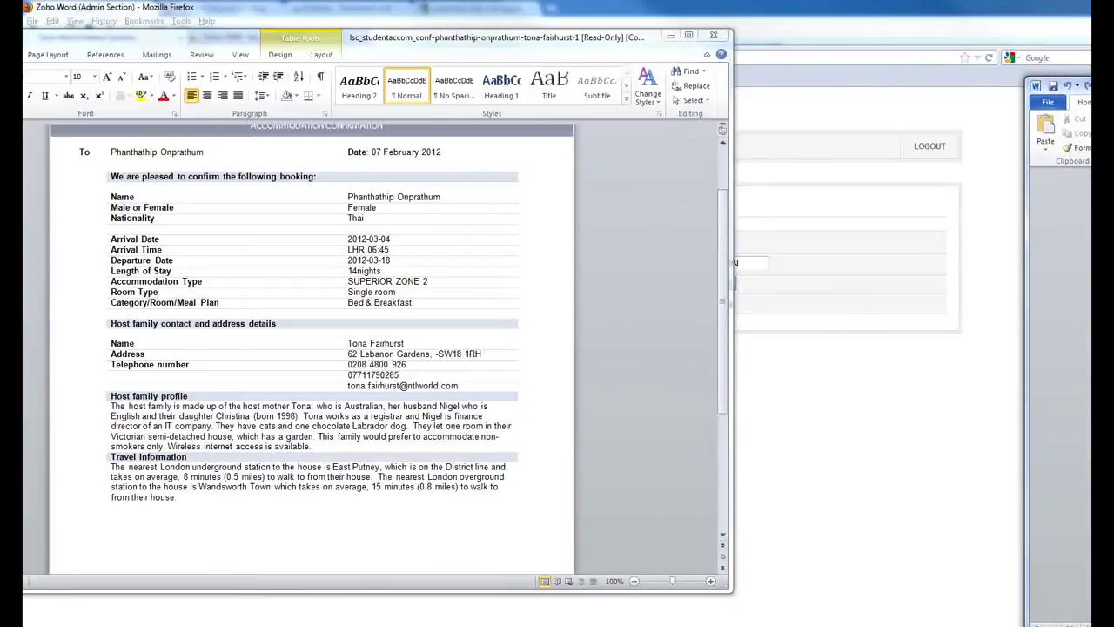
drag(620, 45, 883, 63)
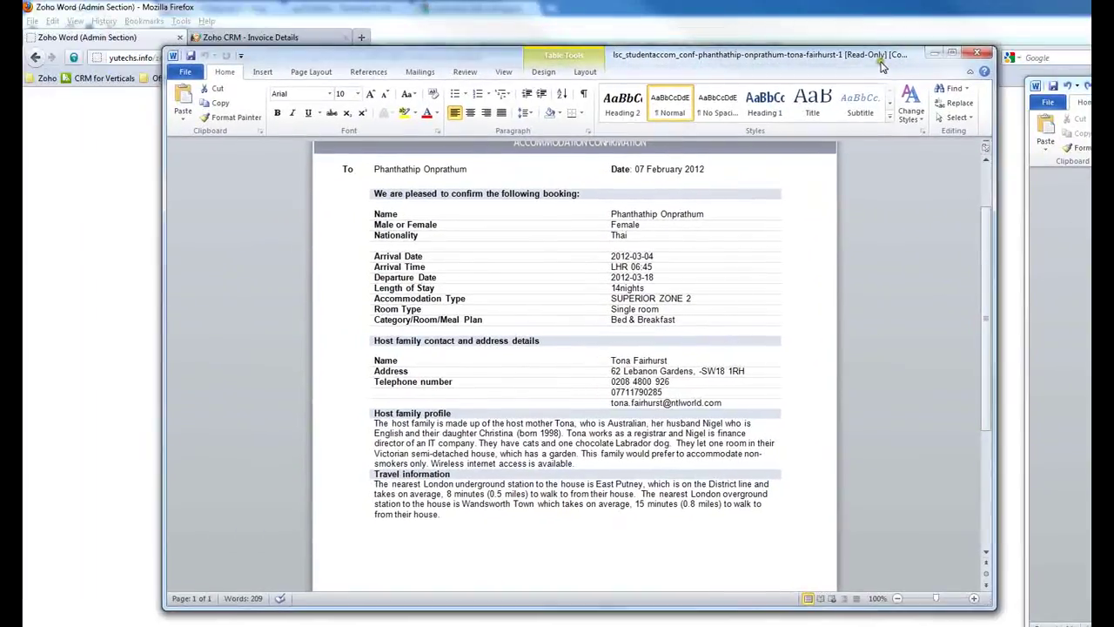
click(623, 477)
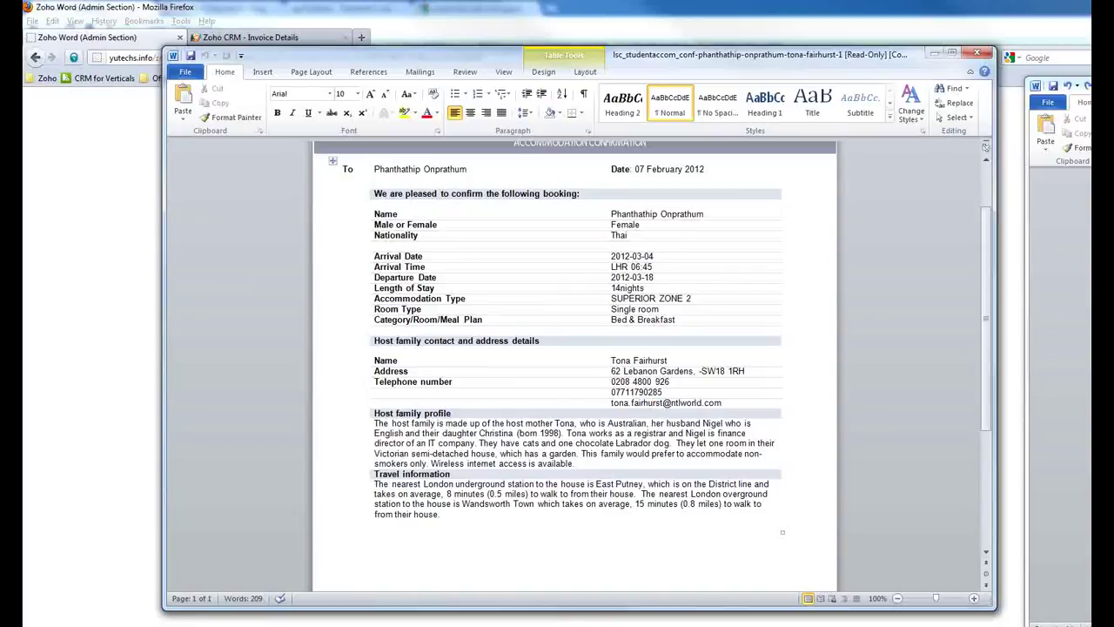
Bring the Host+Accommodation+Confirmation_Oct11 document to the front.
key(alt+Tab)
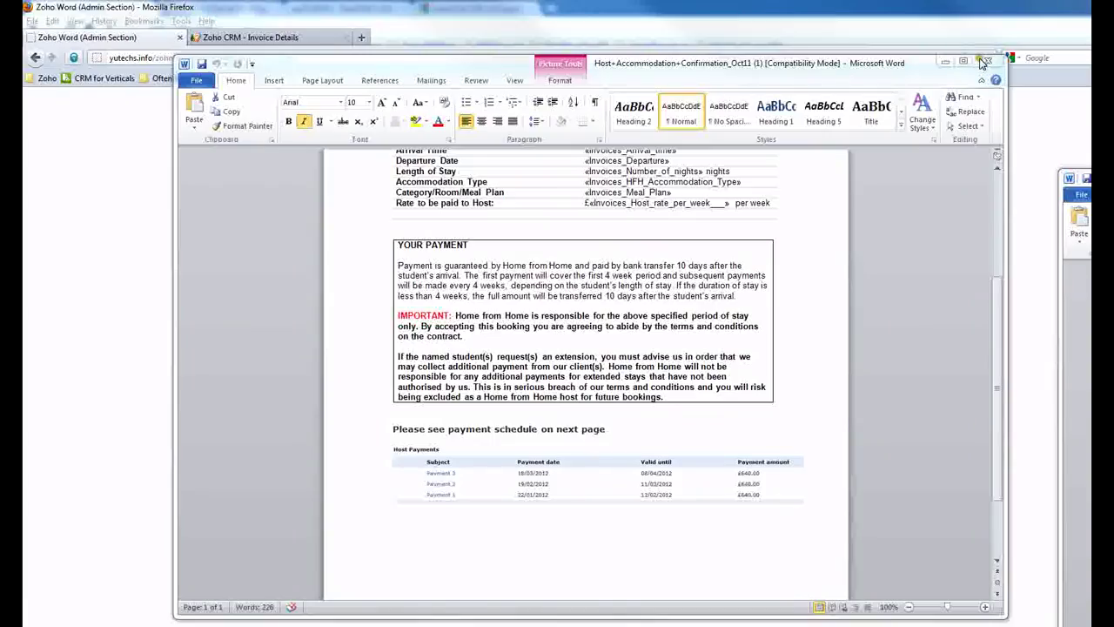